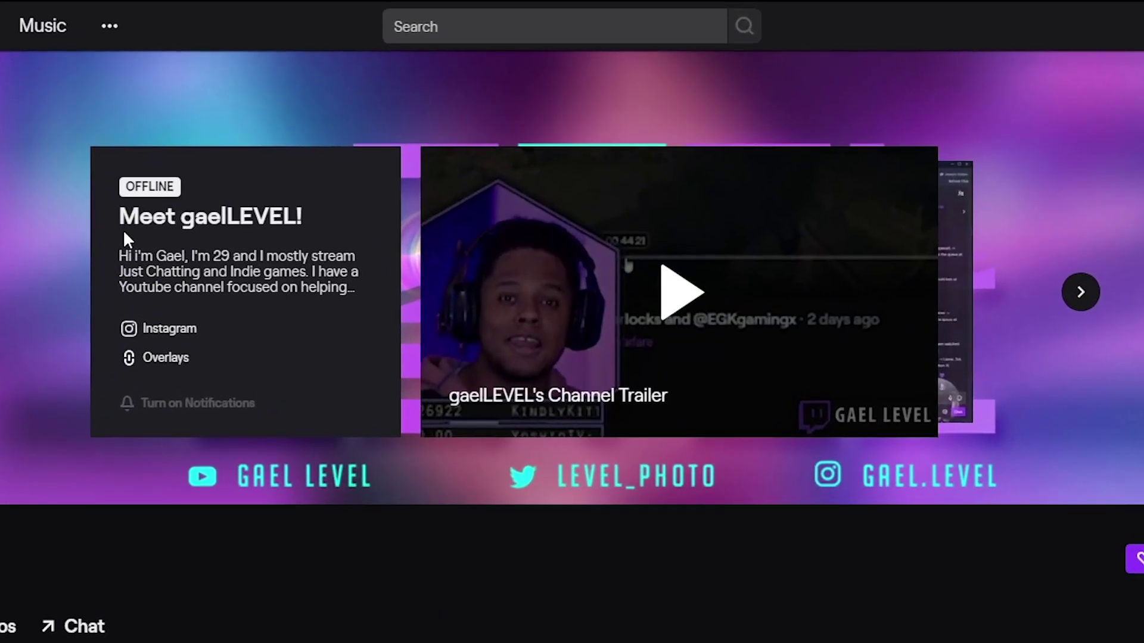
# Highlight parts of the 'Meet gaelLEVEL!' title and bio, then scroll the channel page.
pyautogui.moveTo(208, 220); pyautogui.dragTo(253, 218)
pyautogui.moveTo(139, 272); pyautogui.dragTo(272, 272)
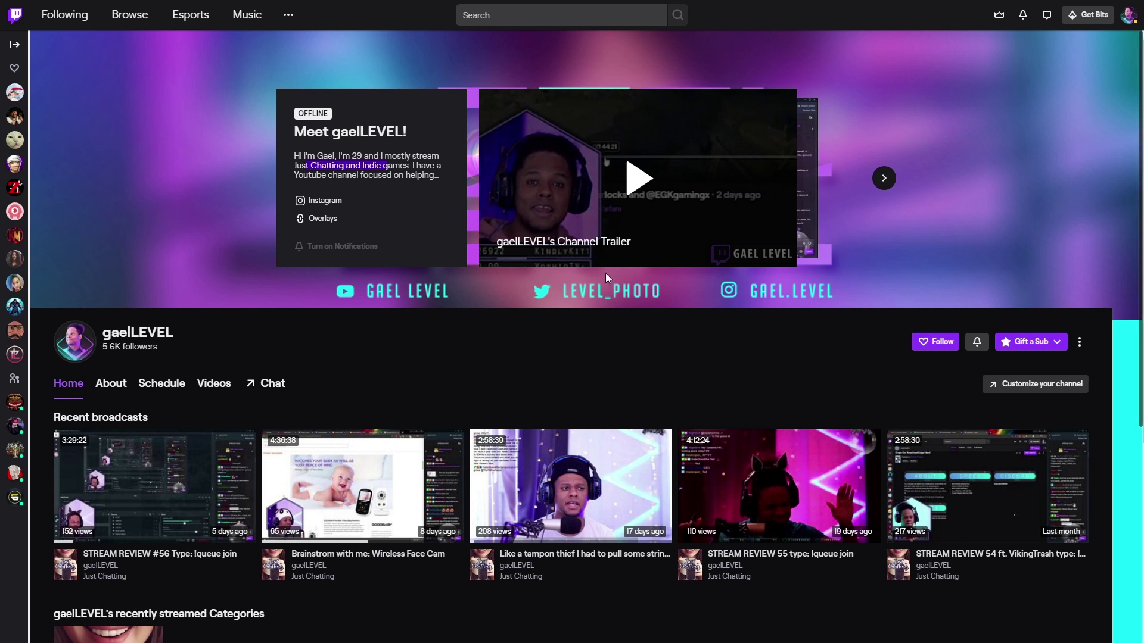
pyautogui.scroll(-3, 452, 325)
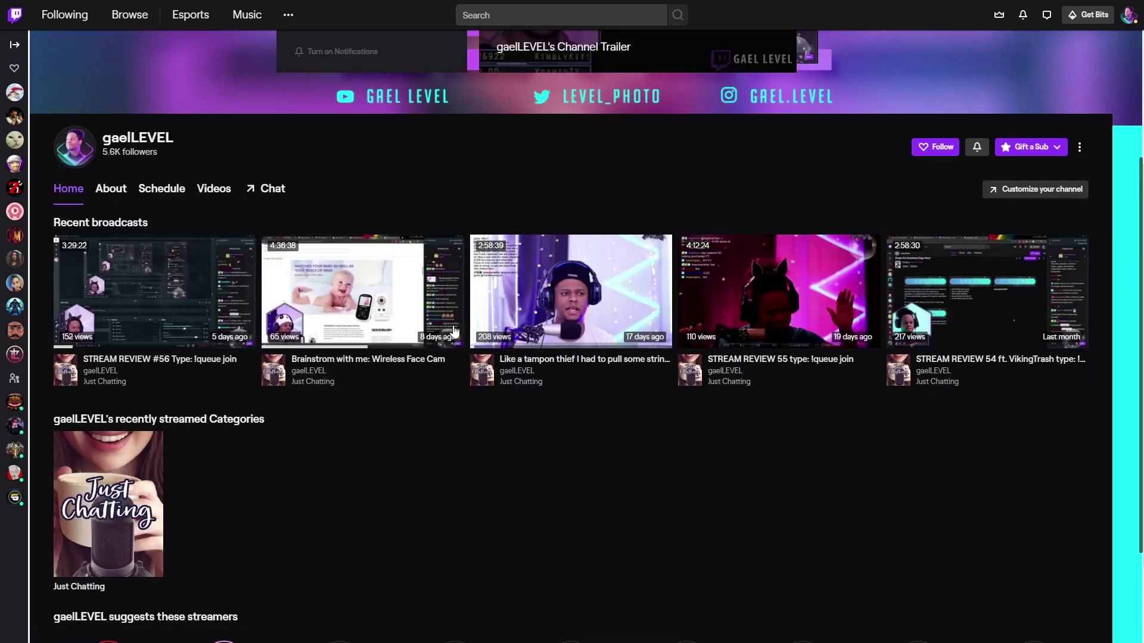
pyautogui.scroll(3, 453, 325)
pyautogui.scroll(-3, 453, 325)
# Go to the Creator Dashboard from the account menu.
pyautogui.scroll(3, 450, 326)
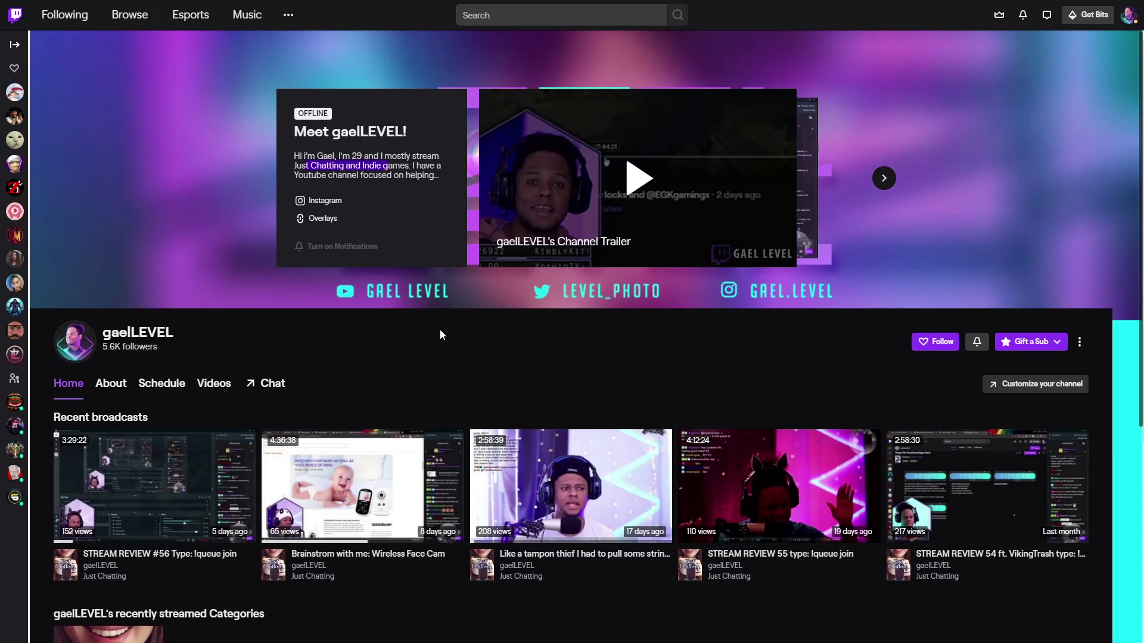
pyautogui.scroll(-4, 529, 295)
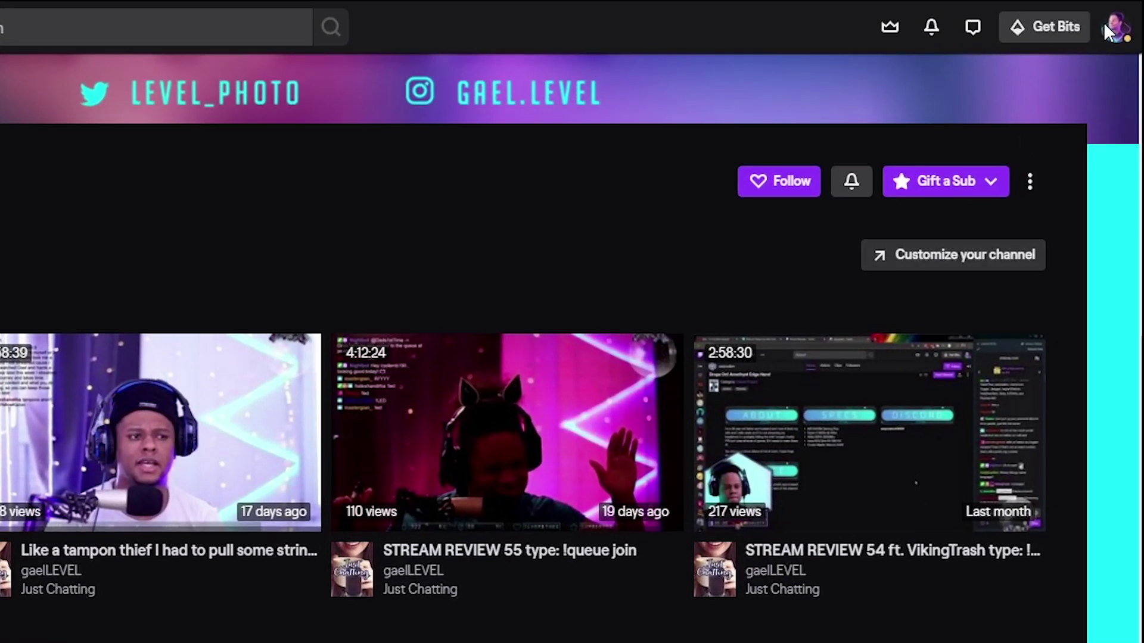
pyautogui.click(1112, 37)
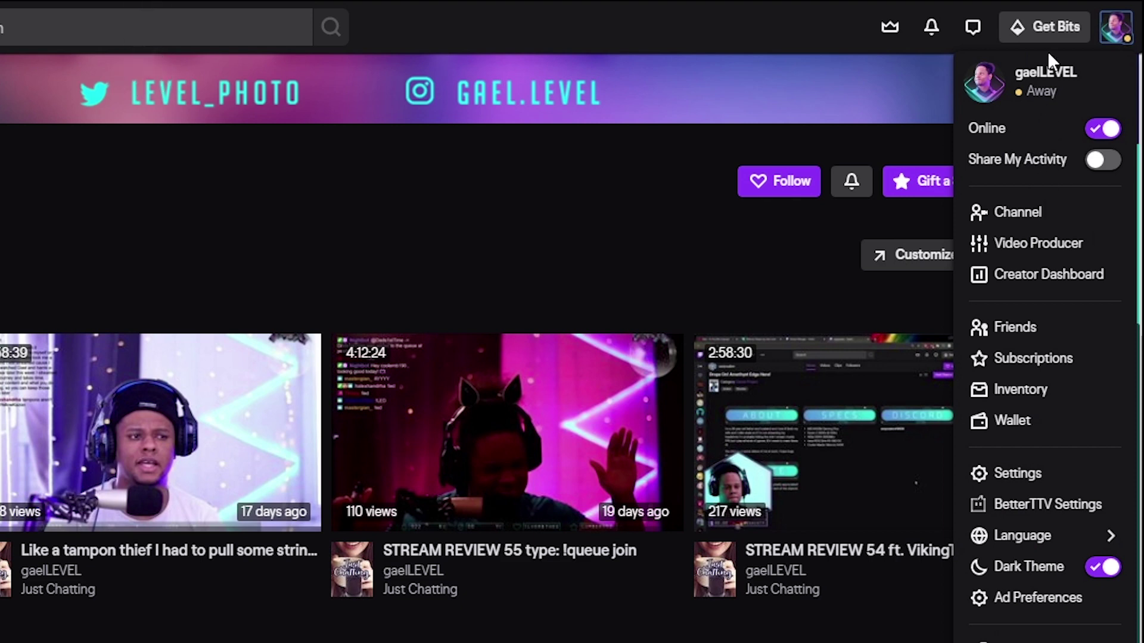
pyautogui.click(1047, 288)
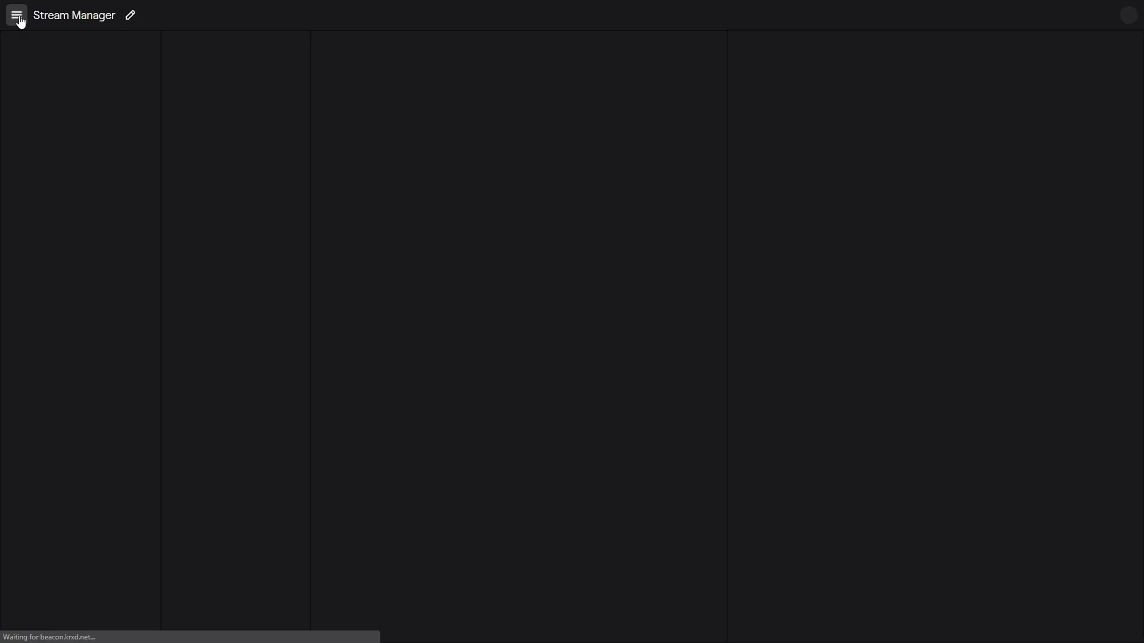
# Open Preferences > Channel from the dashboard menu and scroll down to the Channel Trailer section.
pyautogui.click(17, 16)
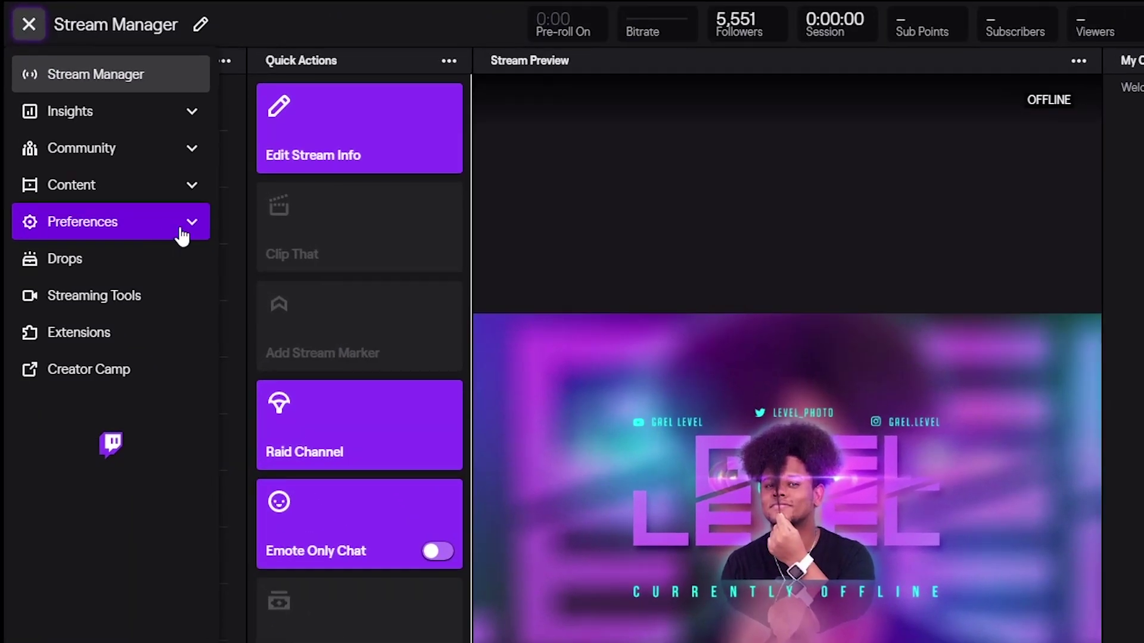
pyautogui.click(182, 236)
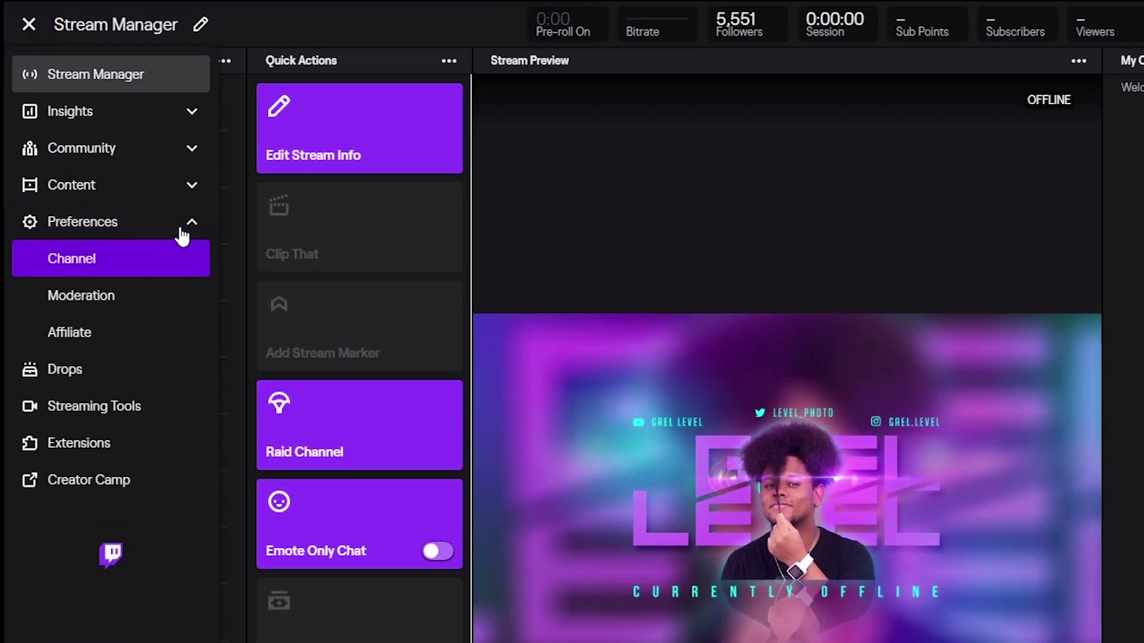
pyautogui.click(125, 260)
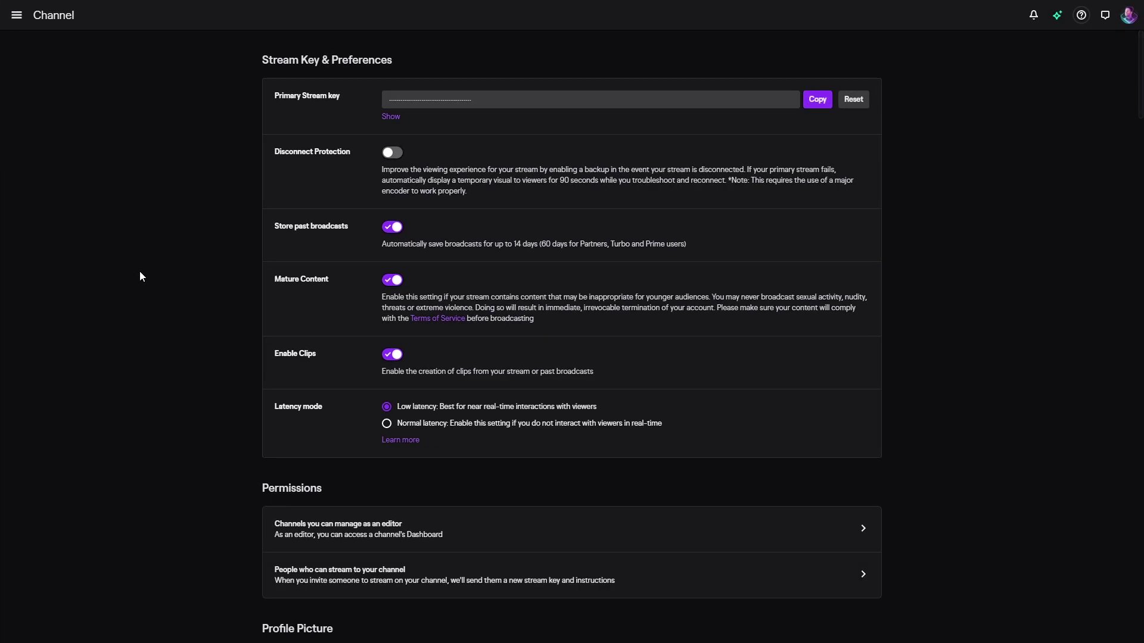
pyautogui.scroll(-10, 221, 162)
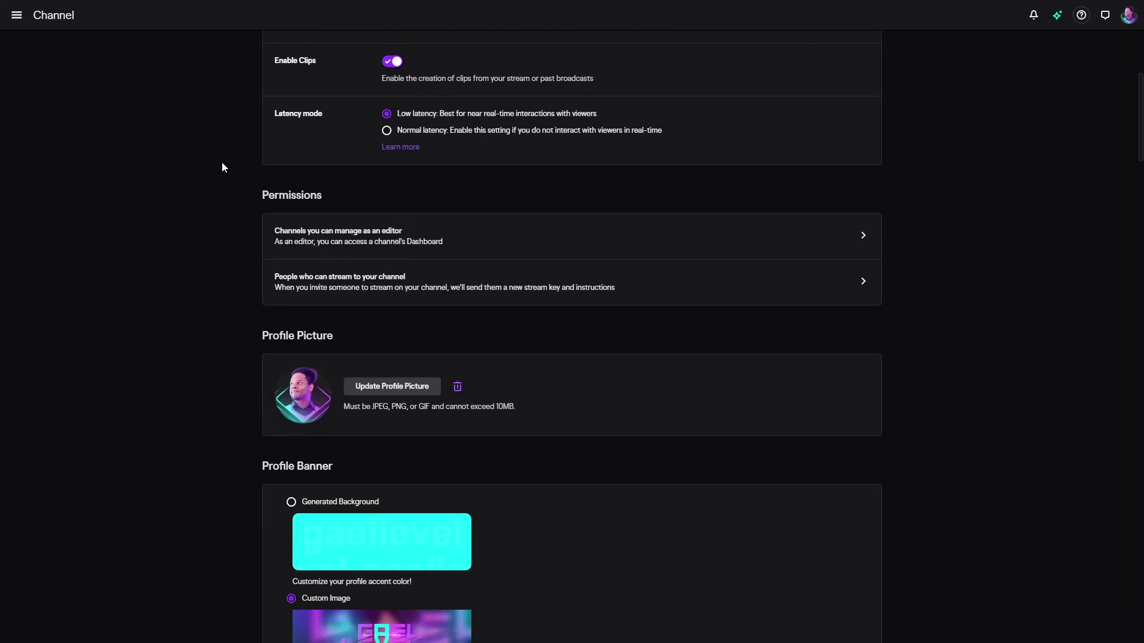
pyautogui.scroll(-13, 220, 177)
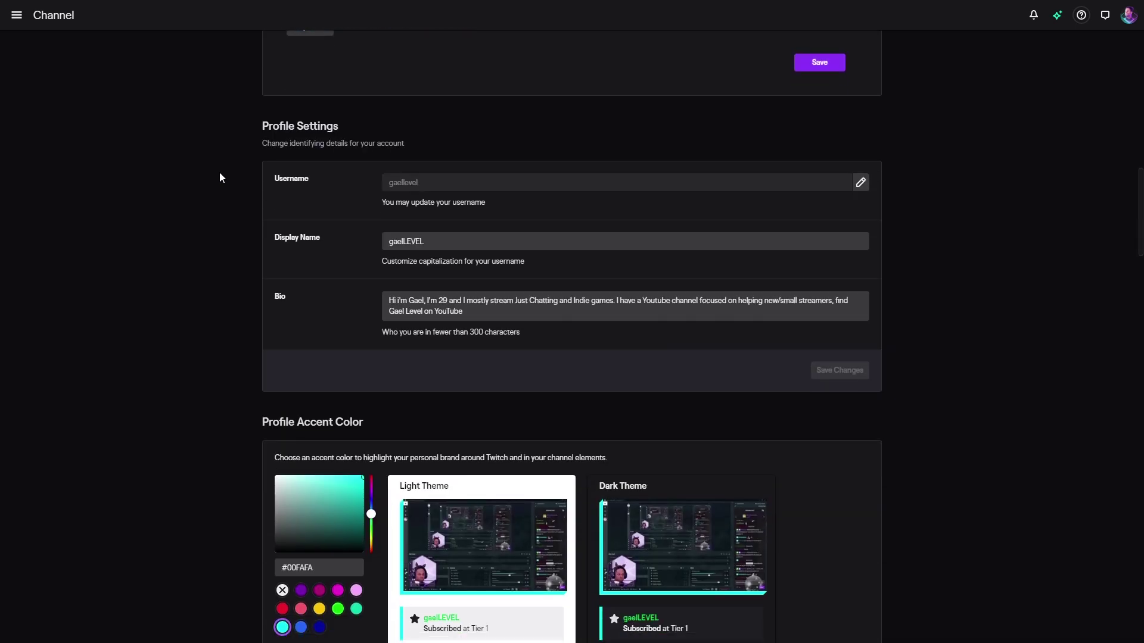
pyautogui.scroll(-4, 219, 177)
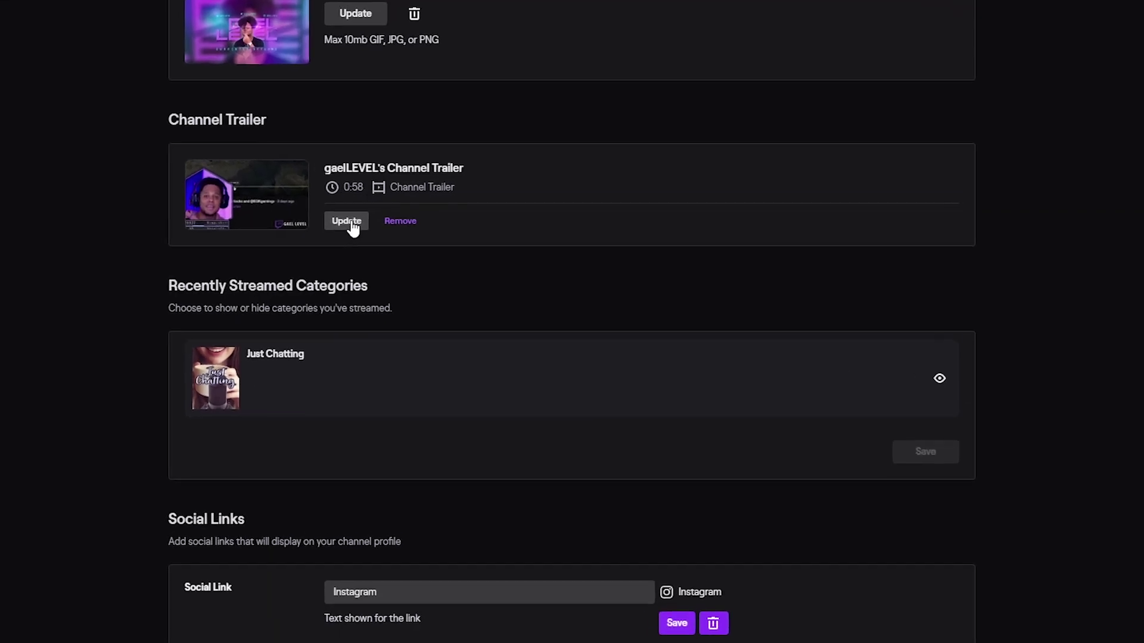
# Remove the current channel trailer, start choosing a new video, and go to Video Producer.
pyautogui.click(401, 221)
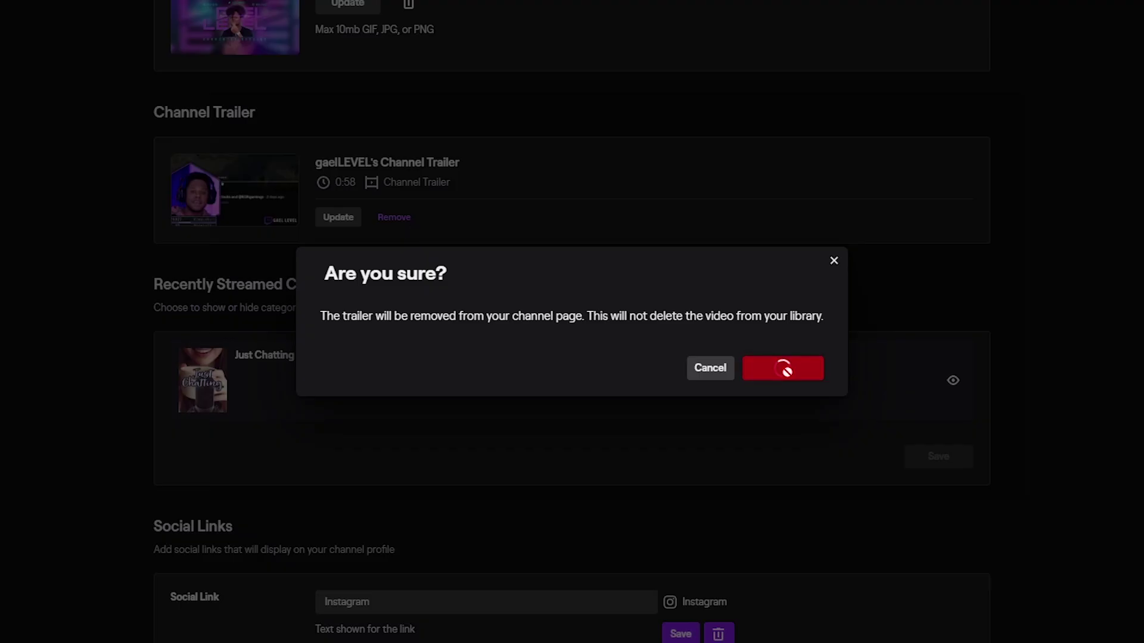
pyautogui.click(785, 370)
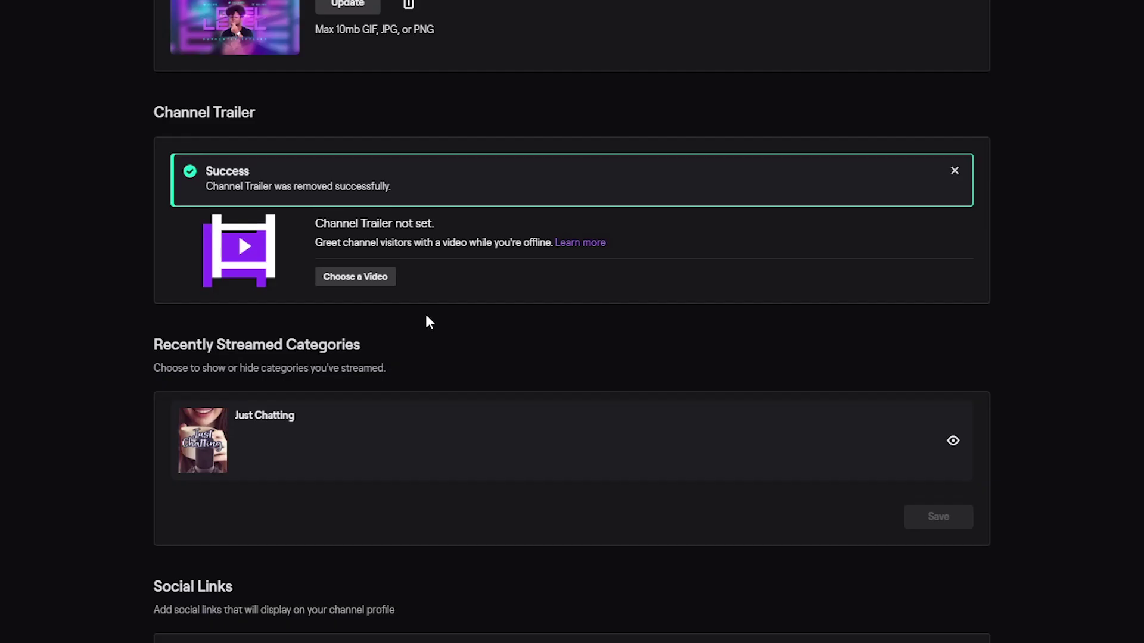
pyautogui.click(346, 280)
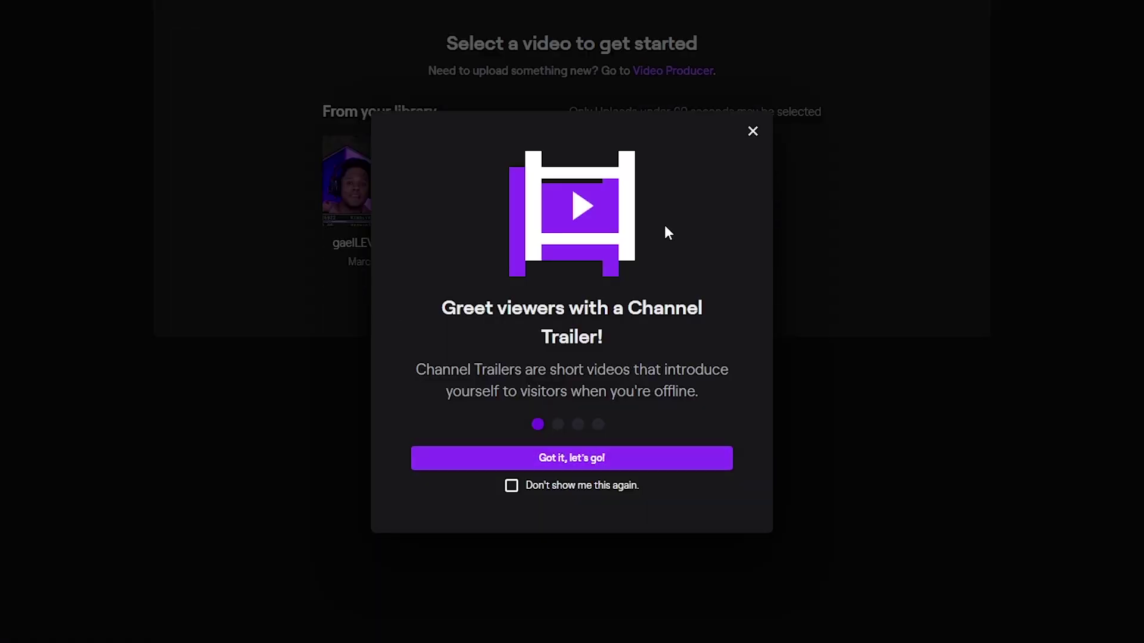
pyautogui.click(658, 466)
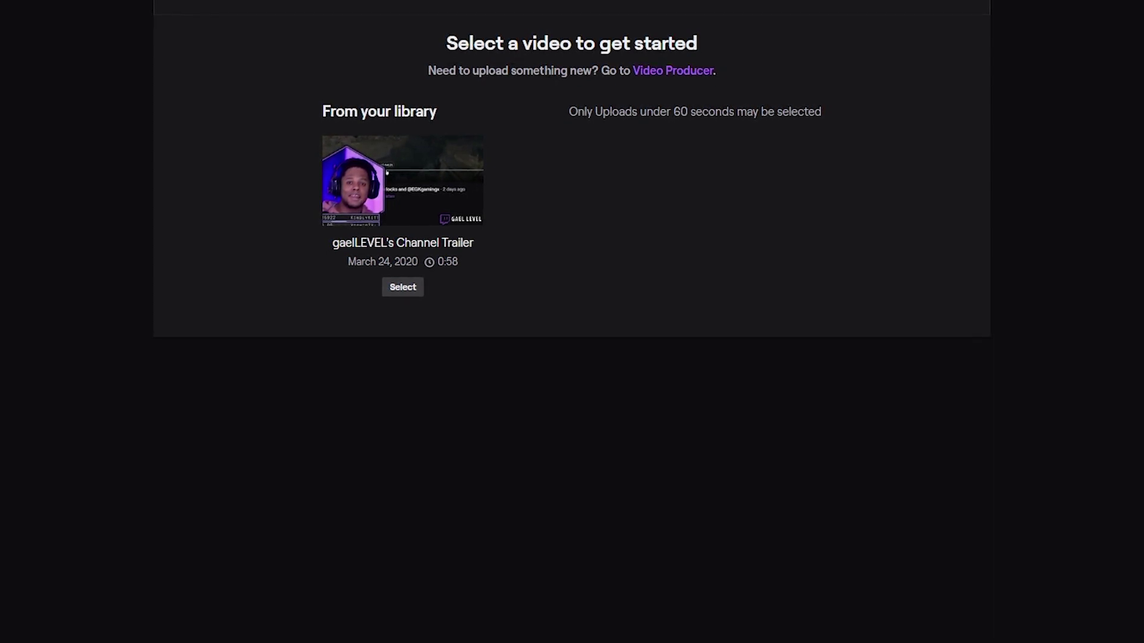
pyautogui.click(653, 95)
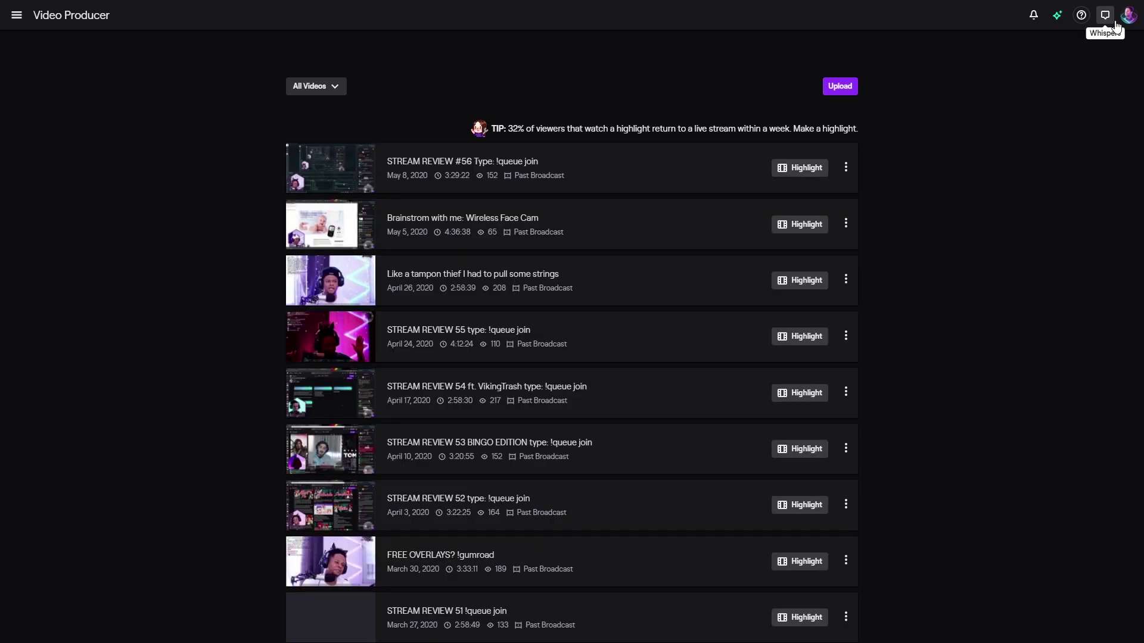
# Visit the public channel page from the avatar menu, then return to the Creator Dashboard's Video Producer.
pyautogui.click(1129, 15)
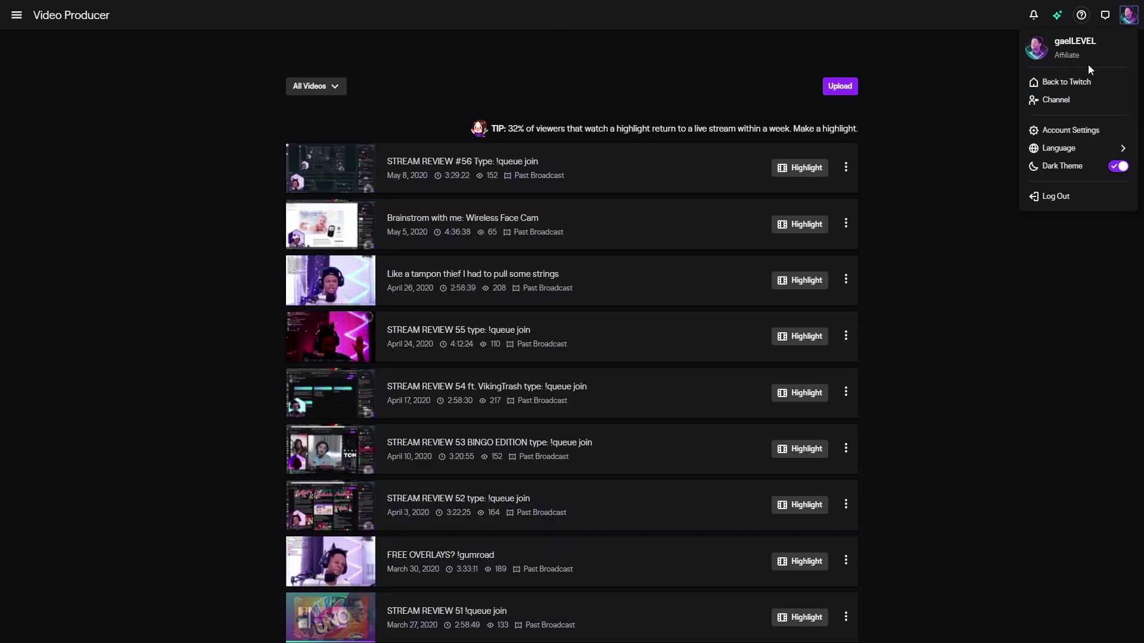
pyautogui.click(1068, 102)
pyautogui.click(1126, 15)
pyautogui.click(1092, 147)
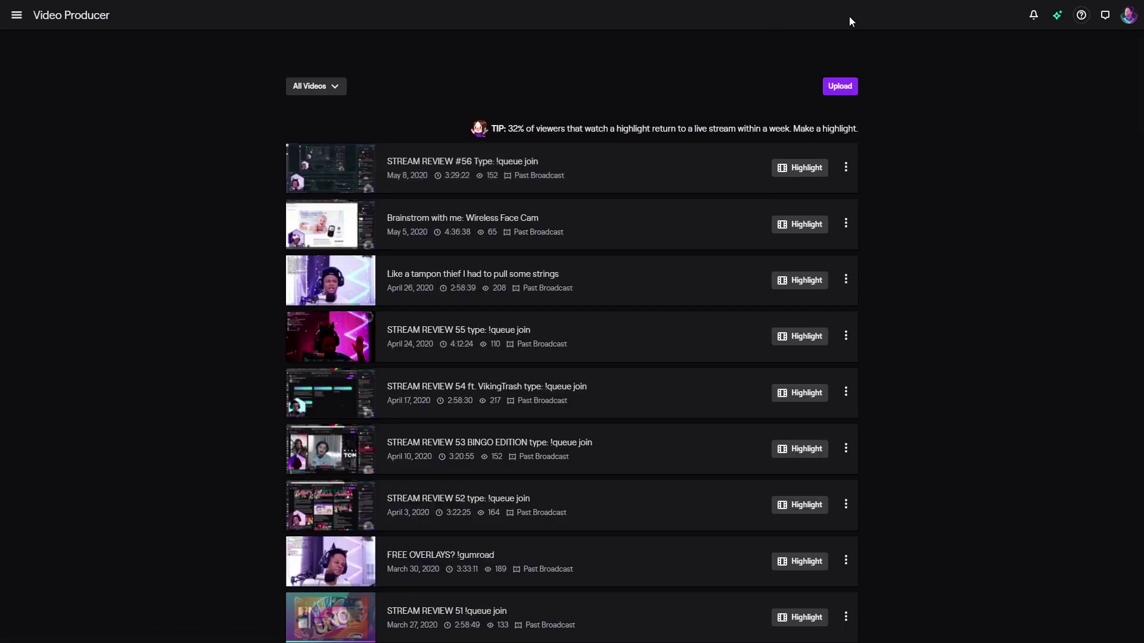
pyautogui.click(844, 89)
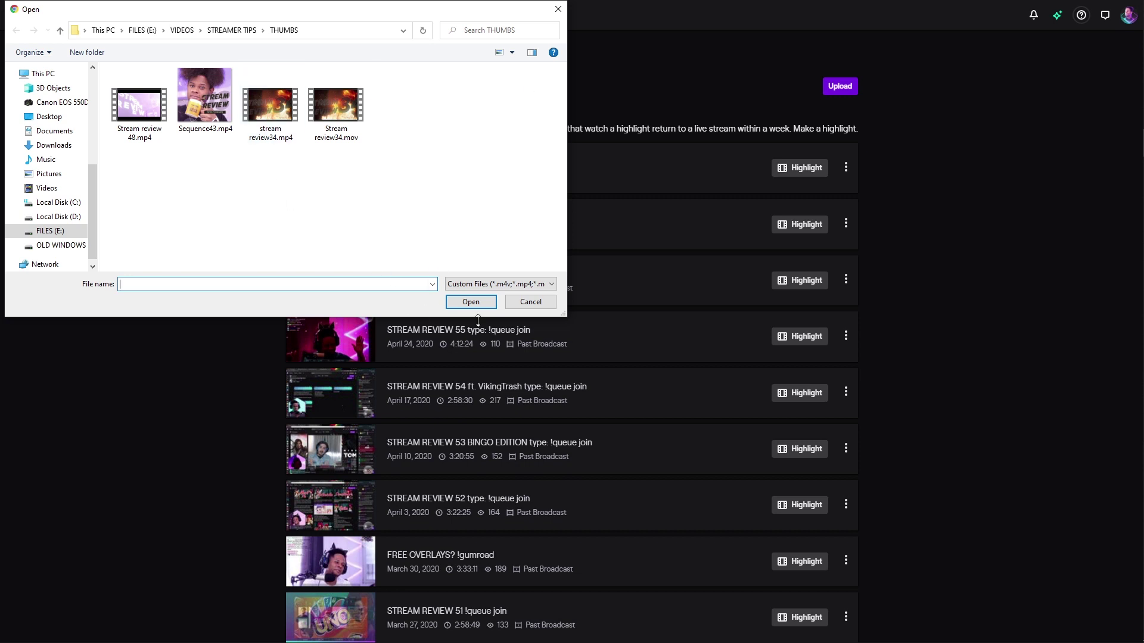
pyautogui.click(530, 301)
pyautogui.scroll(-7, 639, 232)
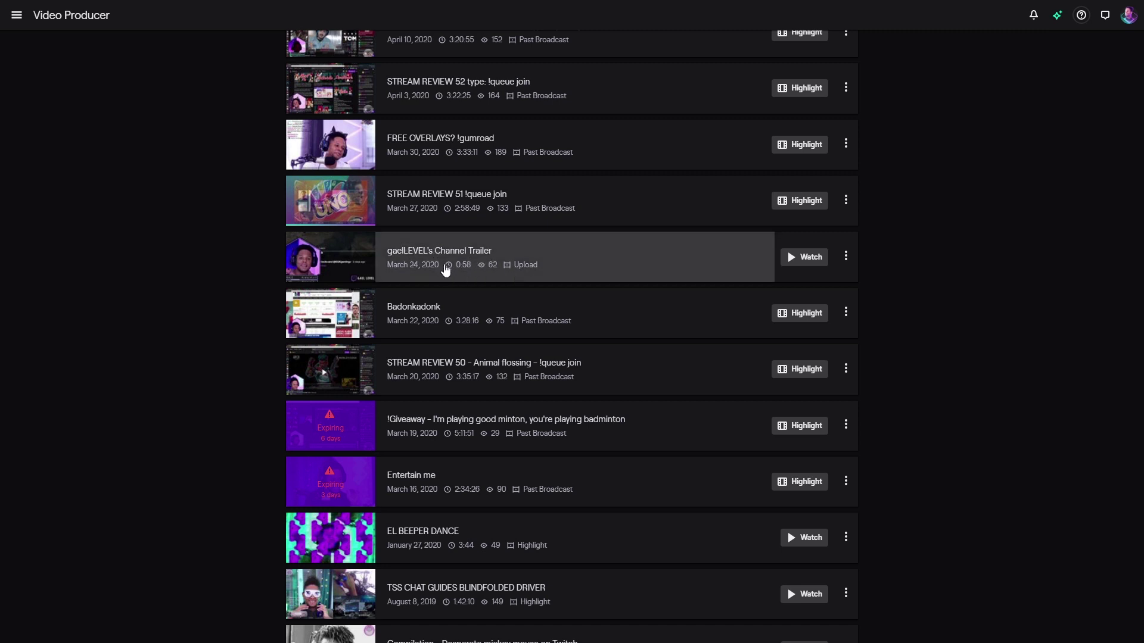
# Set gaelLEVEL's 'Channel Trailer' video as the channel trailer from its options menu.
pyautogui.click(846, 258)
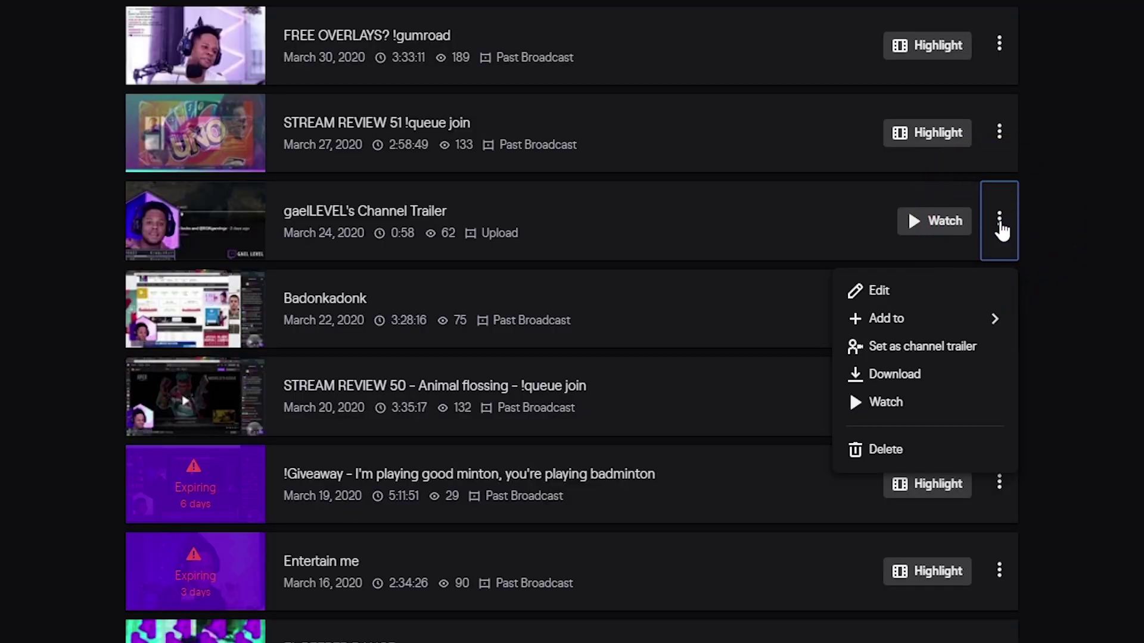
pyautogui.click(919, 352)
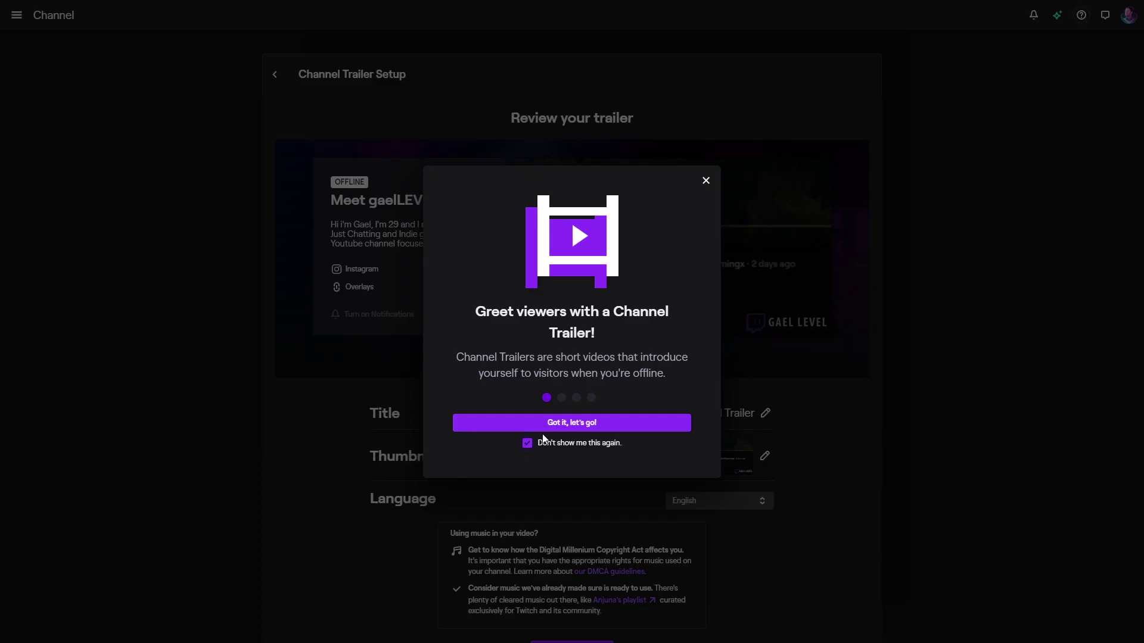
pyautogui.click(574, 424)
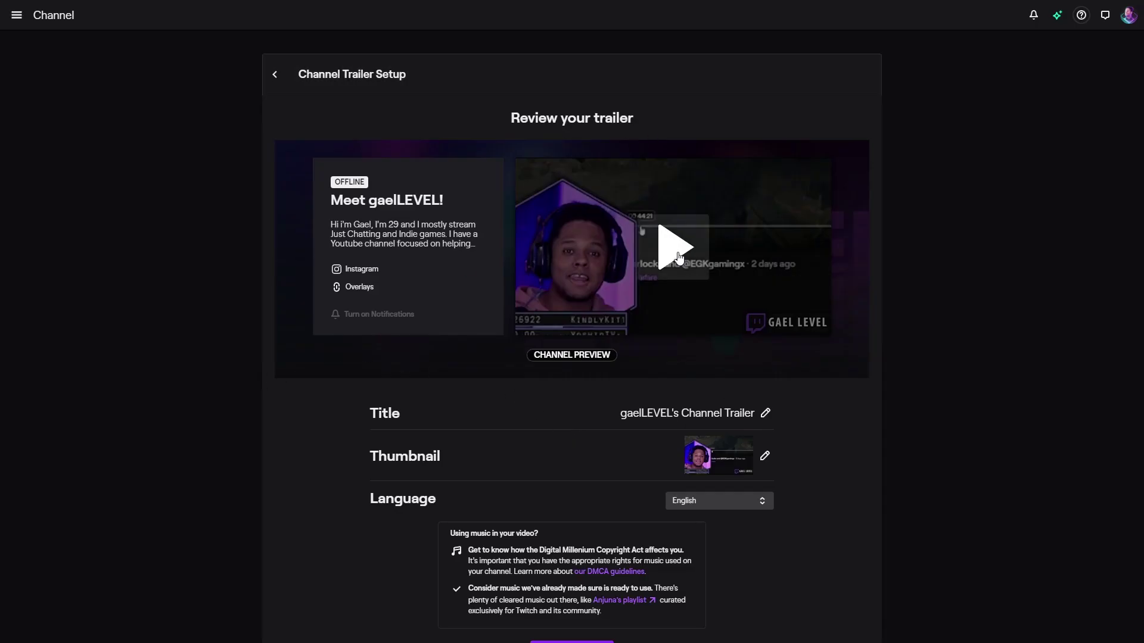
pyautogui.scroll(-2, 525, 412)
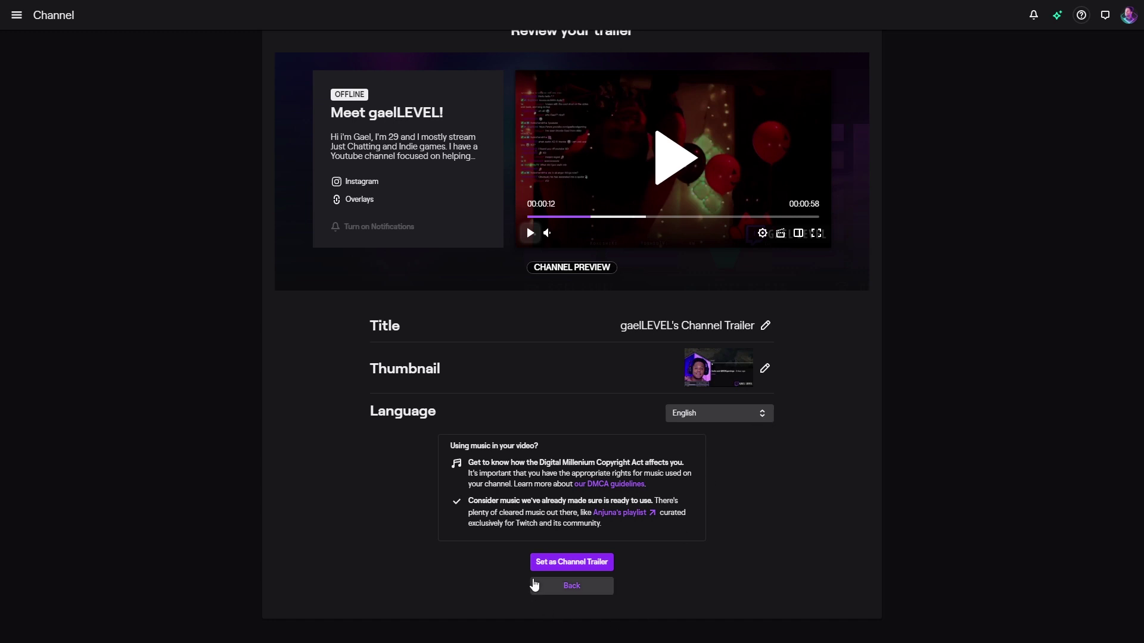
pyautogui.click(543, 570)
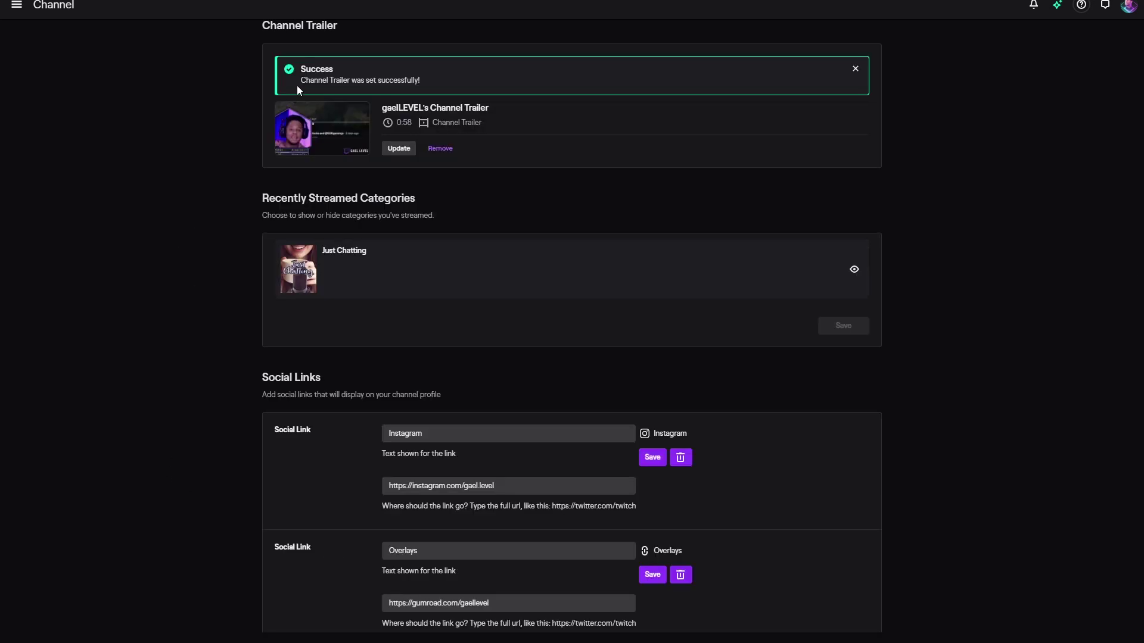
# Review the updated Channel Trailer setting, then open the public gaelLEVEL channel page.
pyautogui.scroll(-5, 195, 256)
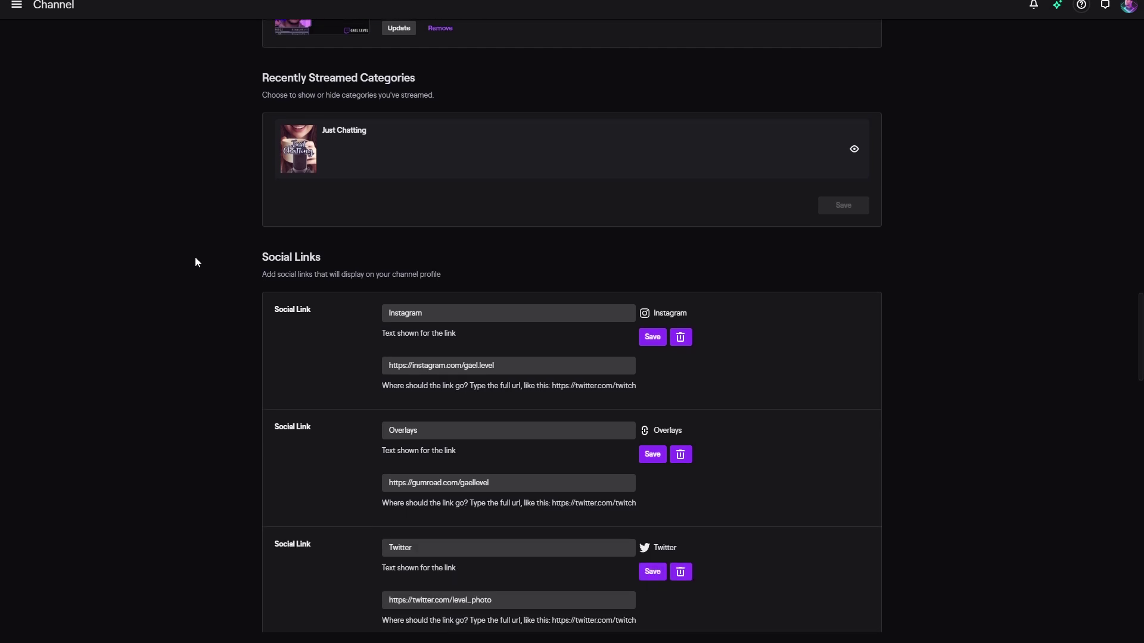
pyautogui.scroll(-18, 195, 258)
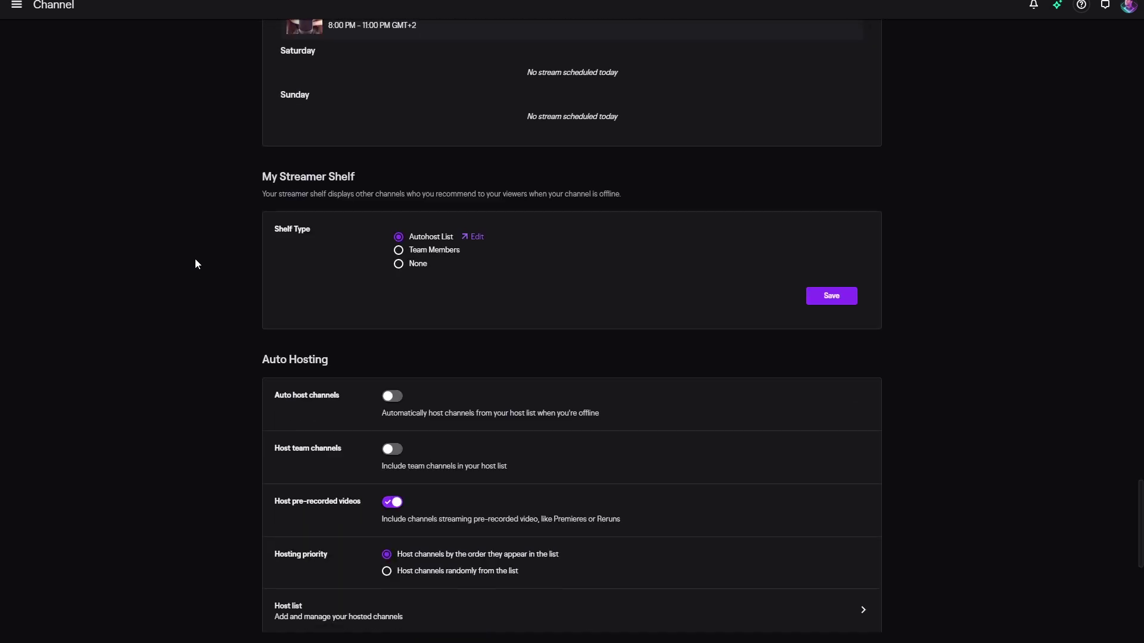
pyautogui.scroll(15, 319, 380)
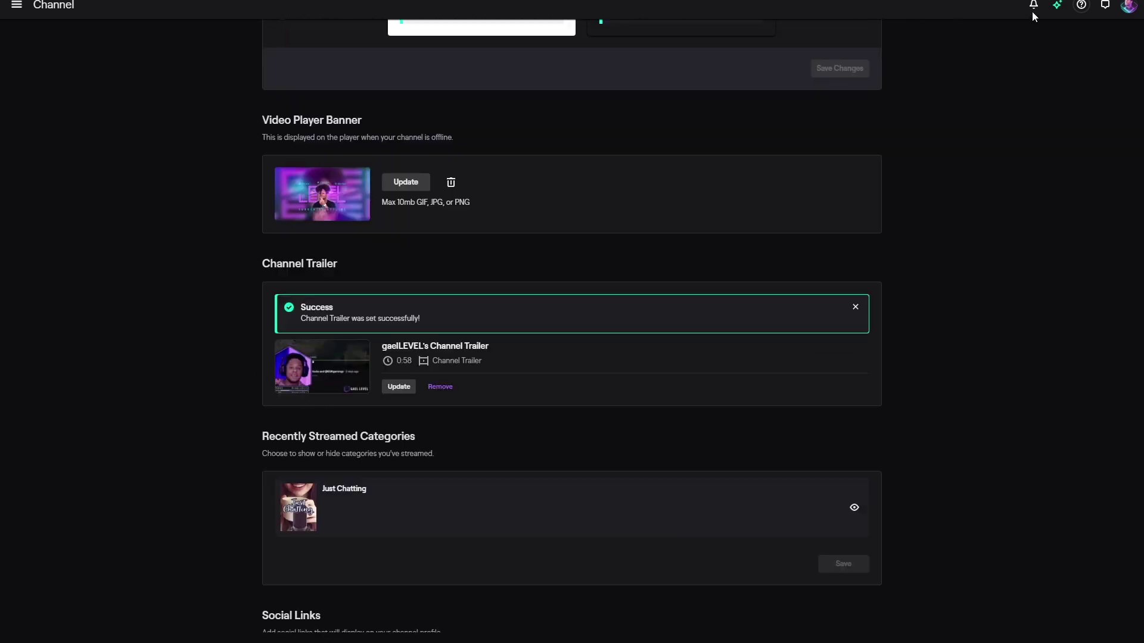
pyautogui.click(1128, 6)
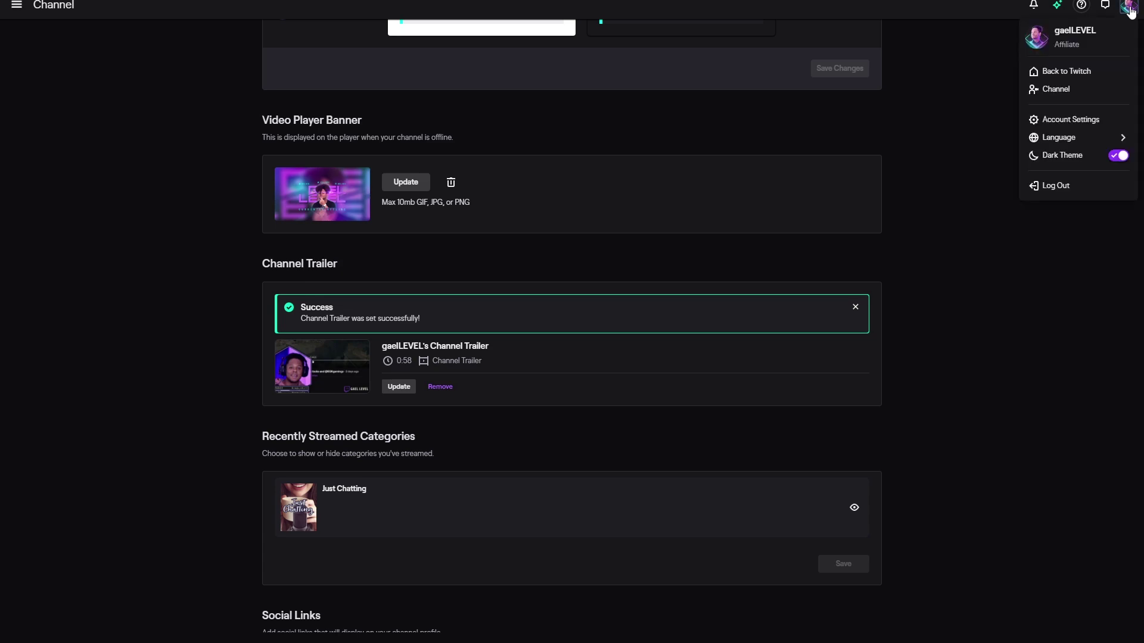
pyautogui.click(1062, 95)
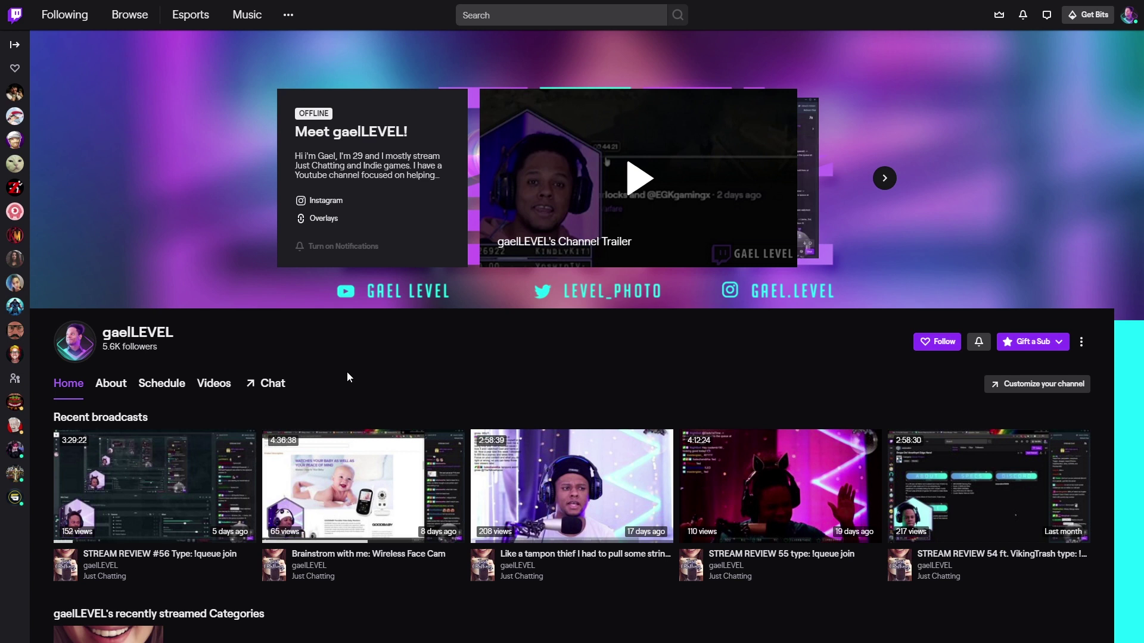
# View the channel's weekly Schedule, scrolling the schedule grid and back up.
pyautogui.click(160, 385)
pyautogui.scroll(-2, 438, 367)
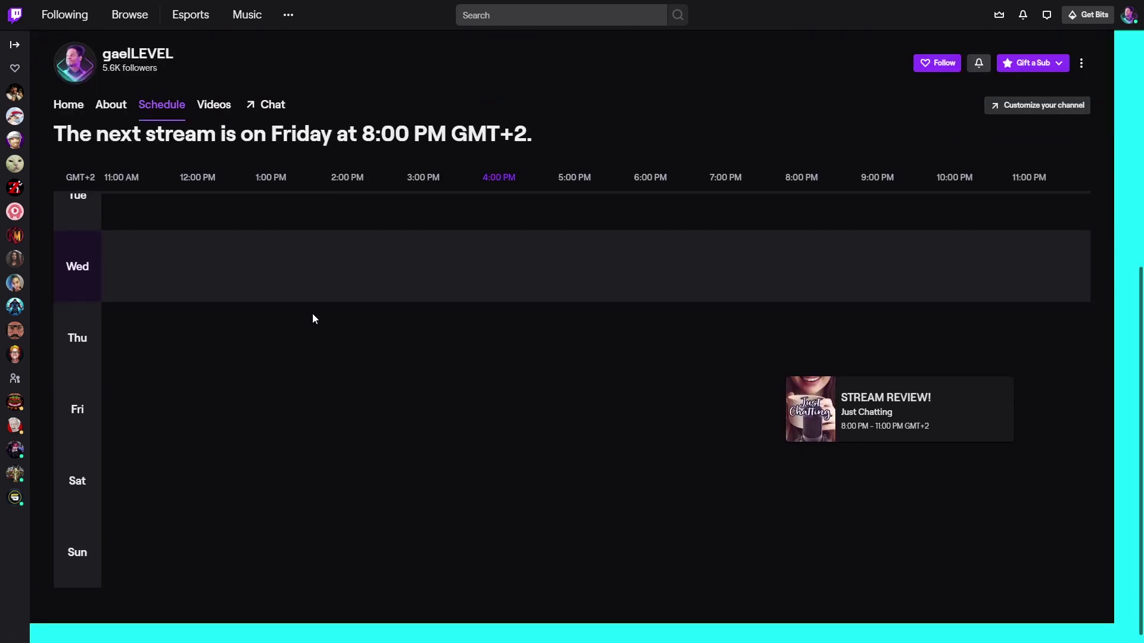
pyautogui.scroll(5, 261, 345)
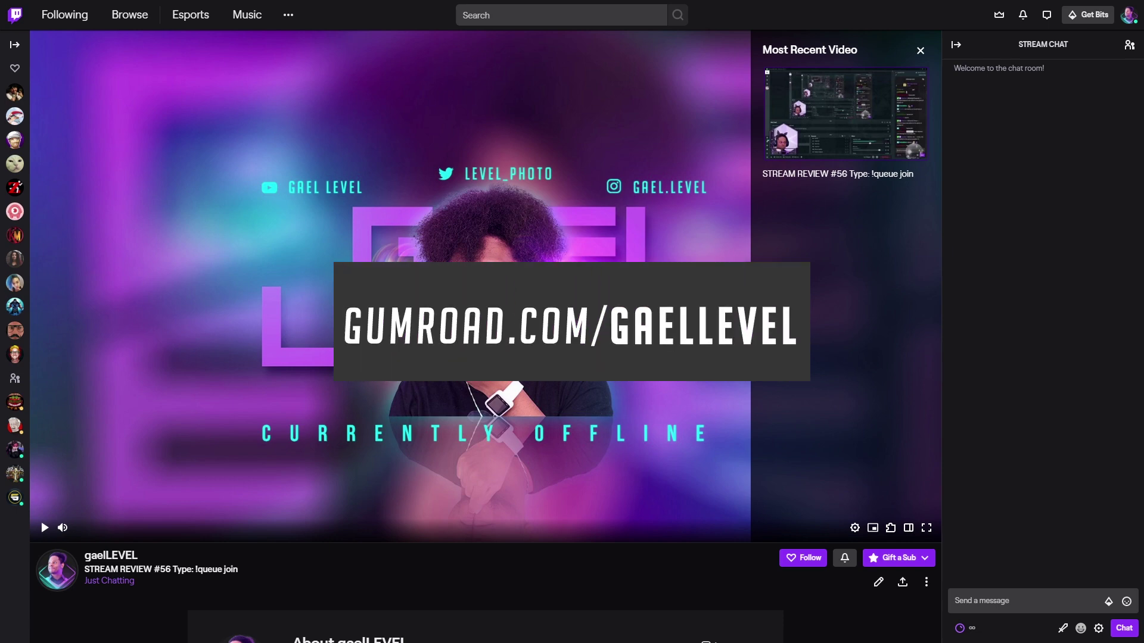
pyautogui.scroll(-10, 124, 375)
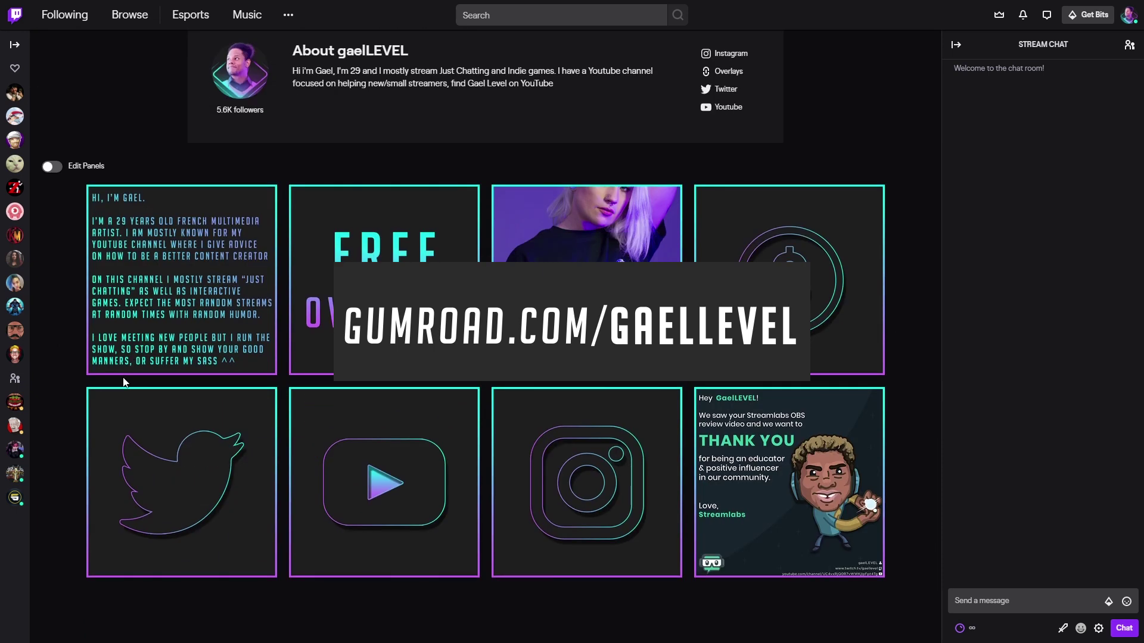